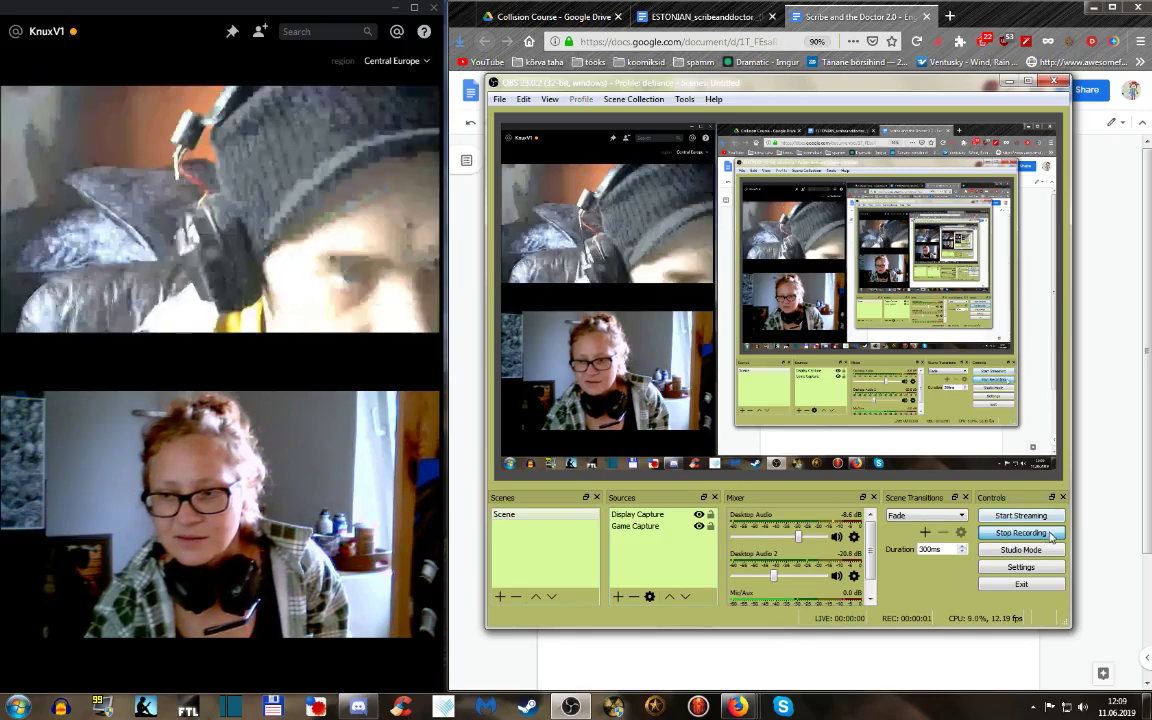
Step: Minimize the OBS window to reveal the English 'Scribe and the Doctor 2.0' document
{"action": "left_click", "coordinate": [1010, 82]}
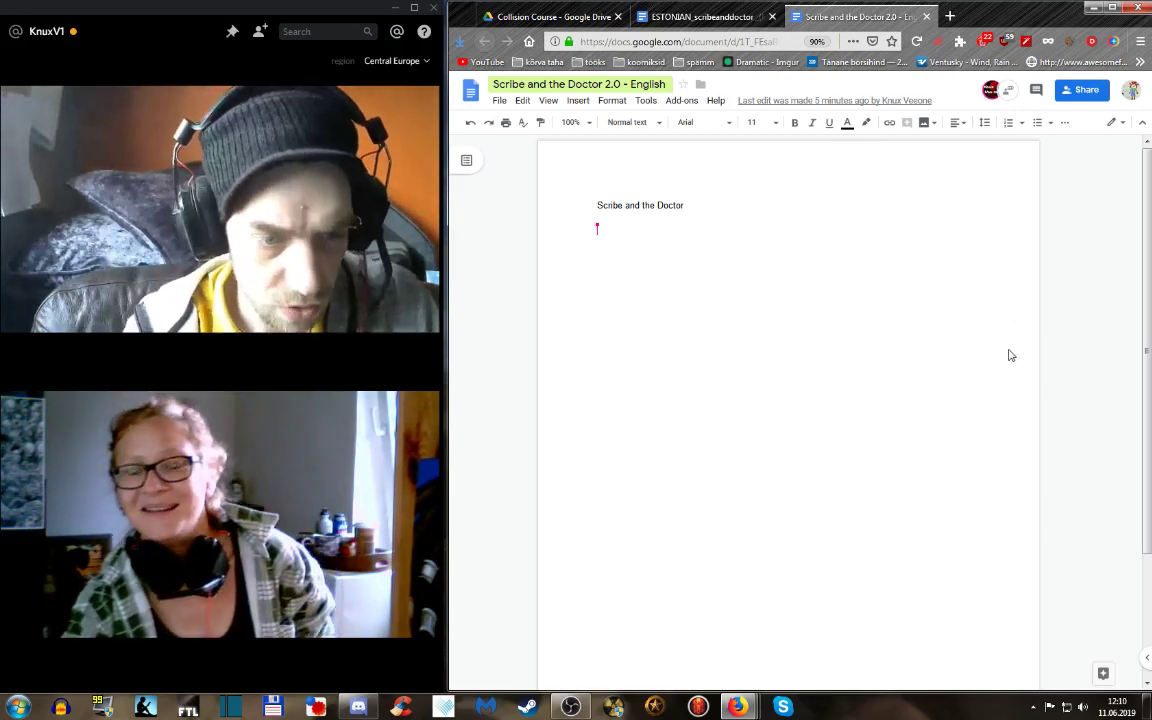
Step: Switch to the Estonian 'Kirjatark ja Doktor' source and bring its opening paragraphs into view
{"action": "left_click", "coordinate": [728, 20]}
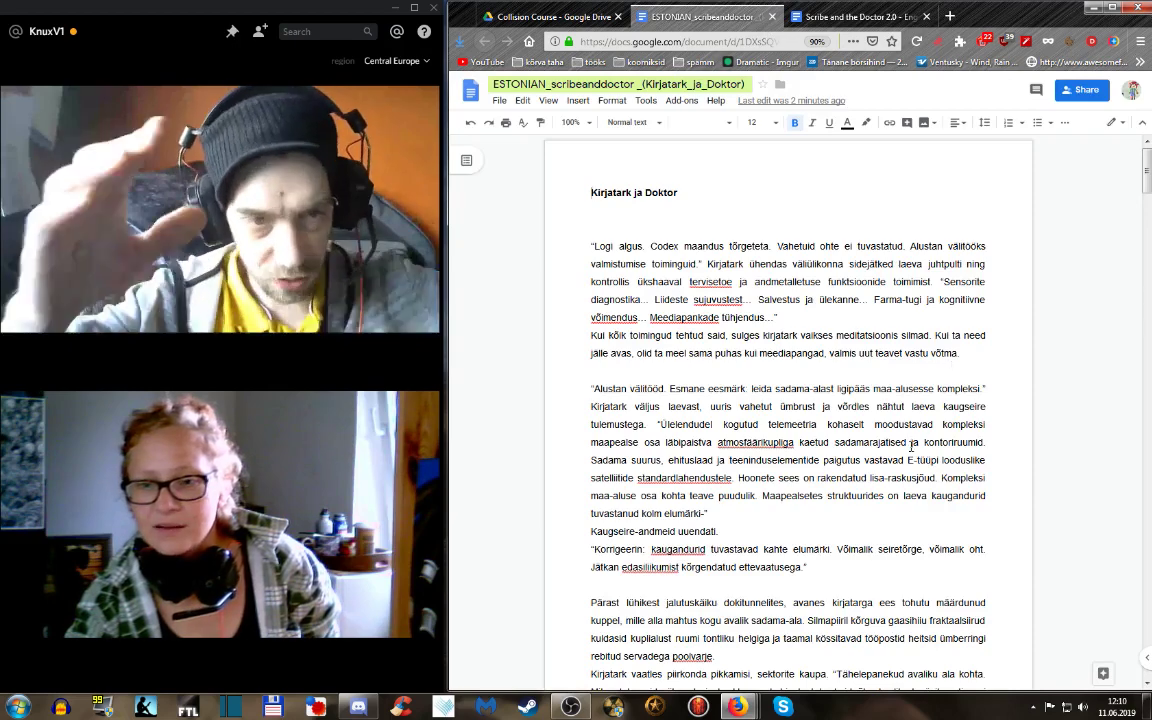
{"action": "scroll", "coordinate": [911, 447], "scroll_direction": "down", "scroll_amount": 1}
{"action": "scroll", "coordinate": [911, 447], "scroll_direction": "down", "scroll_amount": 1}
{"action": "scroll", "coordinate": [911, 447], "scroll_direction": "up", "scroll_amount": 1}
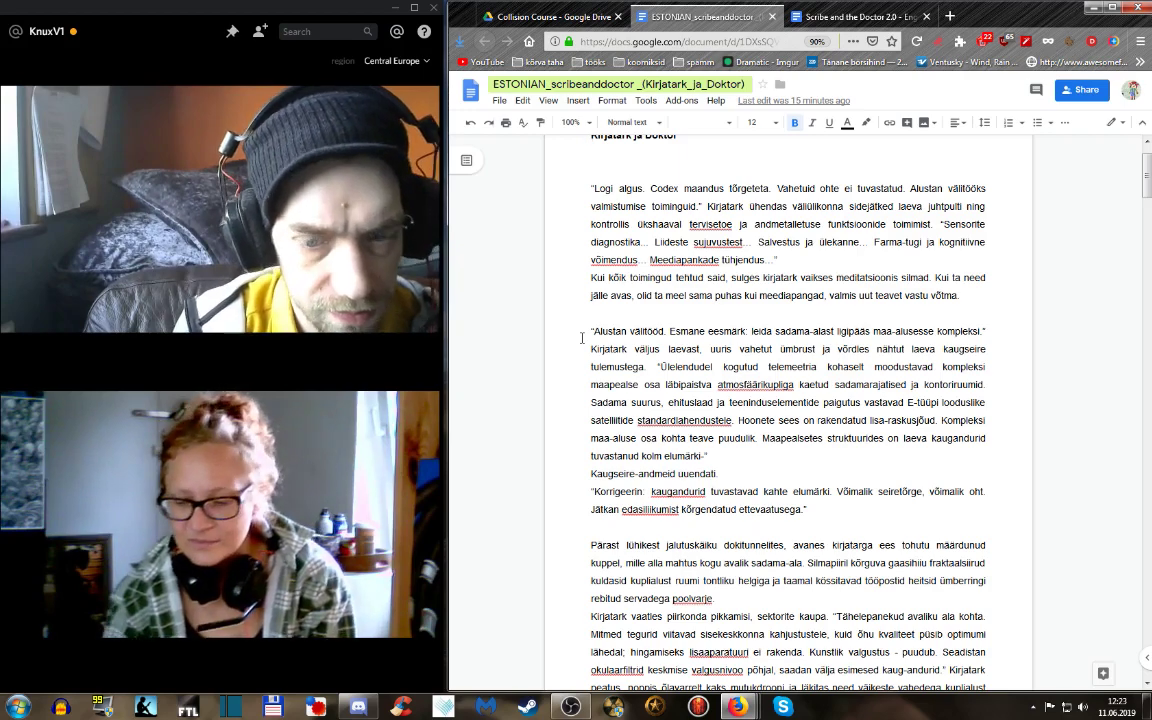
{"action": "scroll", "coordinate": [881, 452], "scroll_direction": "down", "scroll_amount": 1}
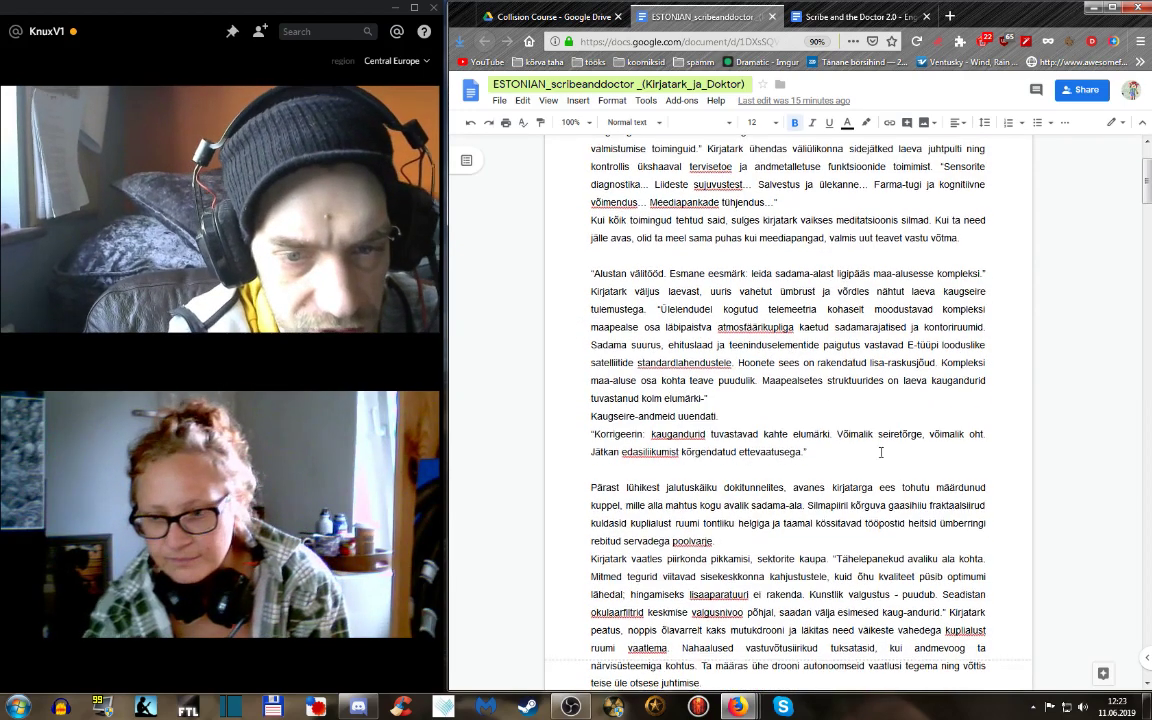
{"action": "scroll", "coordinate": [881, 452], "scroll_direction": "down", "scroll_amount": 2}
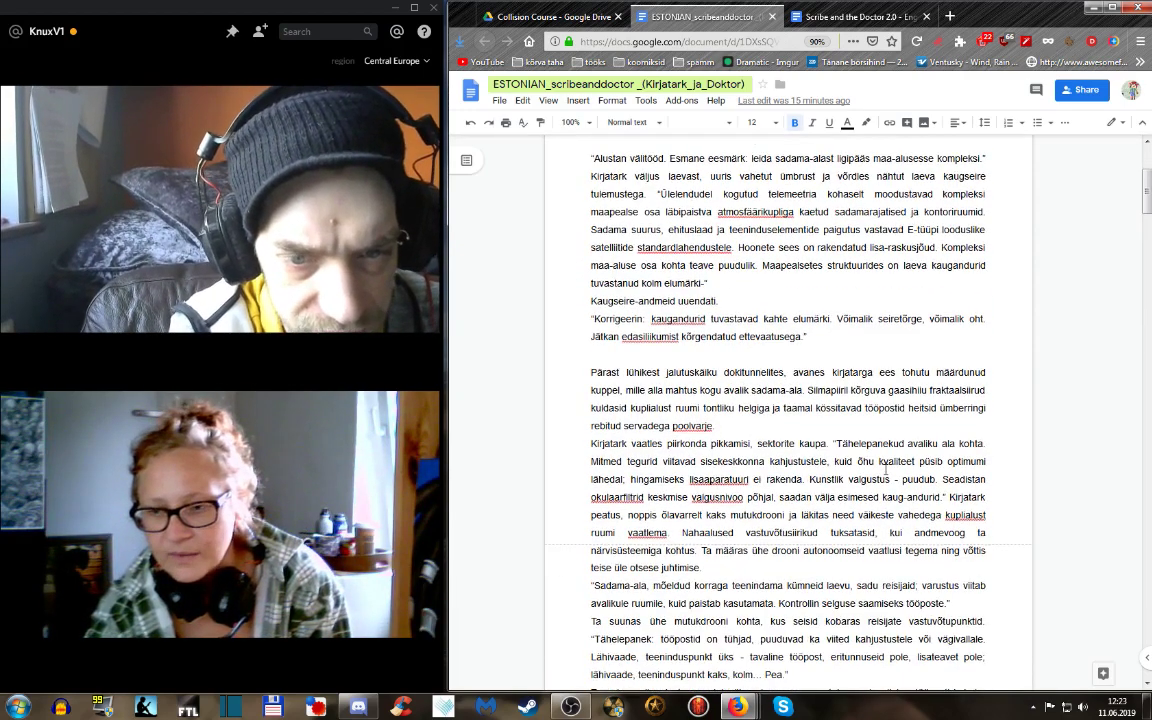
{"action": "left_click", "coordinate": [735, 318]}
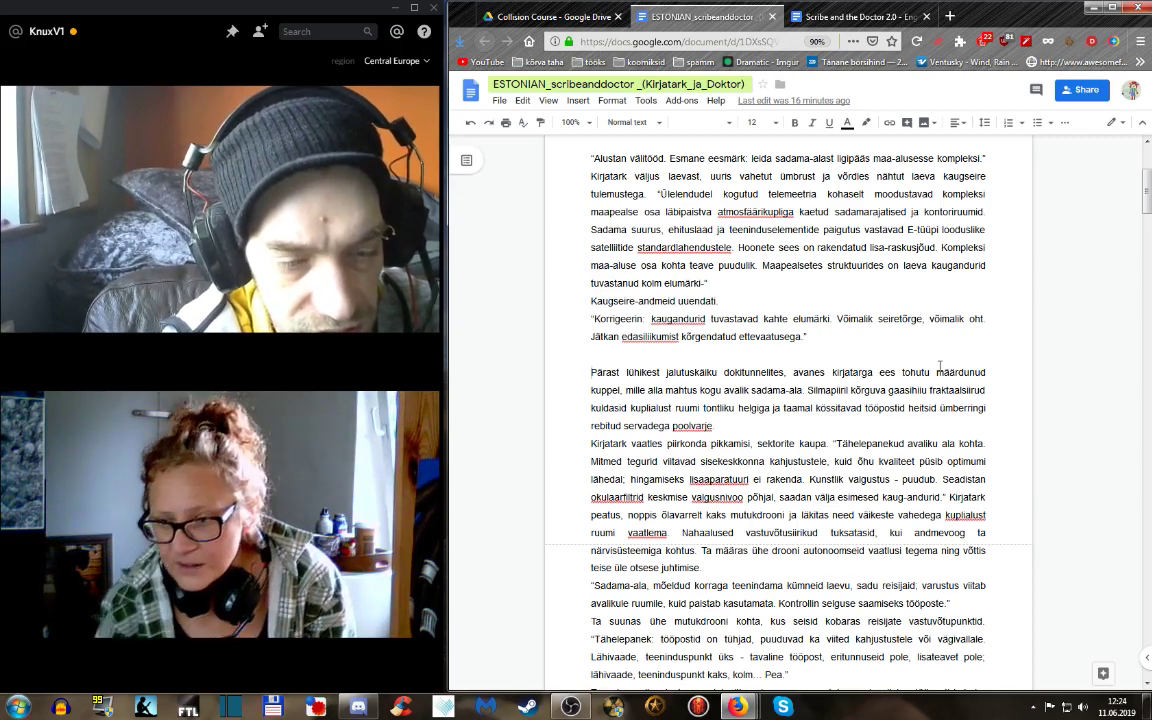
Step: Check the English 'Scribe and the Doctor 2.0' translation, then return to the Estonian source
{"action": "scroll", "coordinate": [935, 372], "scroll_direction": "down", "scroll_amount": 2}
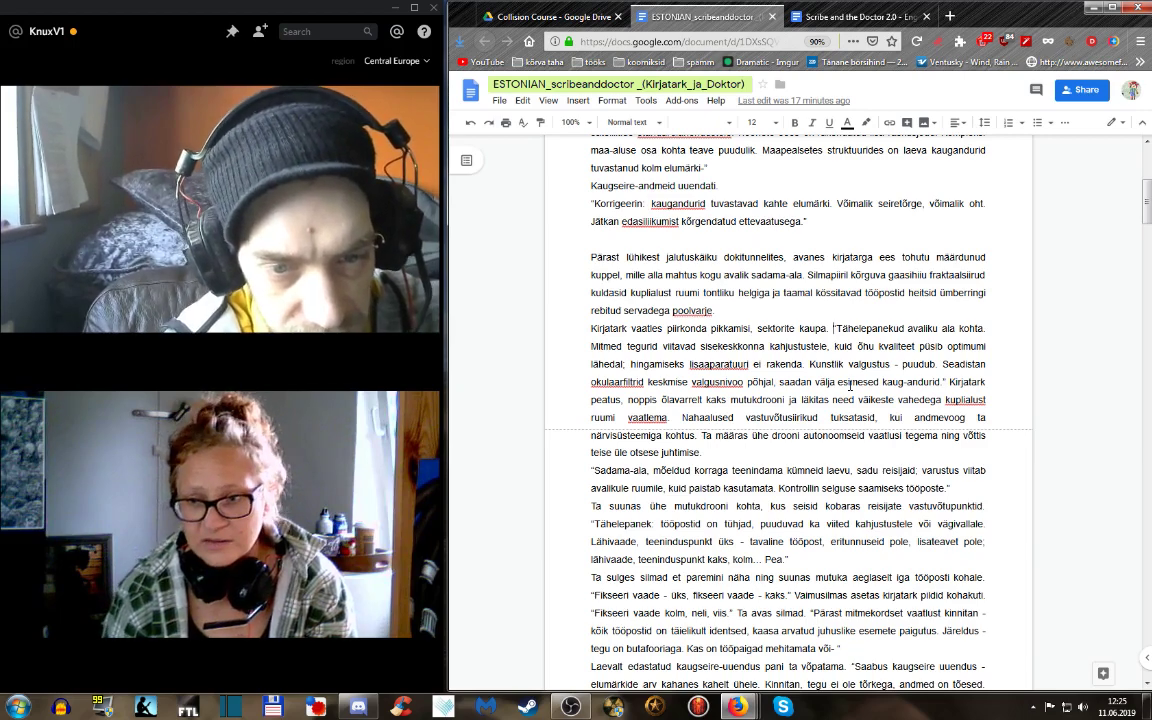
{"action": "left_click", "coordinate": [853, 17]}
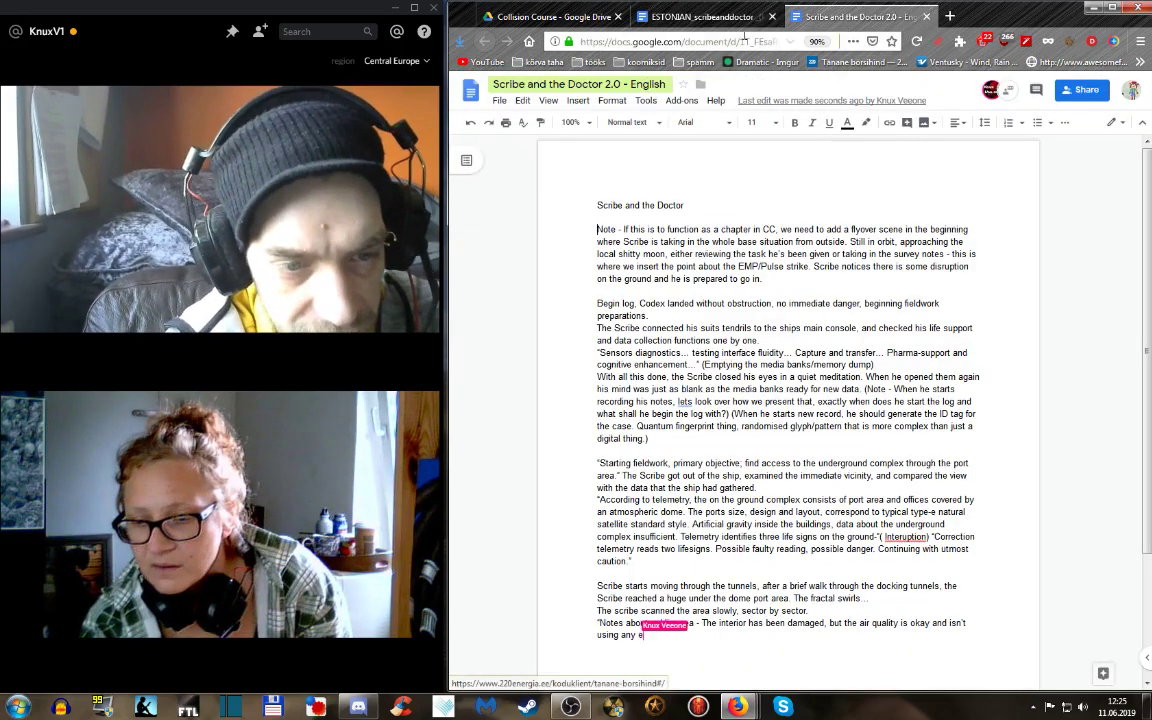
{"action": "left_click", "coordinate": [690, 17]}
Step: Close the Estonian .odt preview in Drive and open a CNshortstorycollection_01 document
{"action": "left_click", "coordinate": [595, 14]}
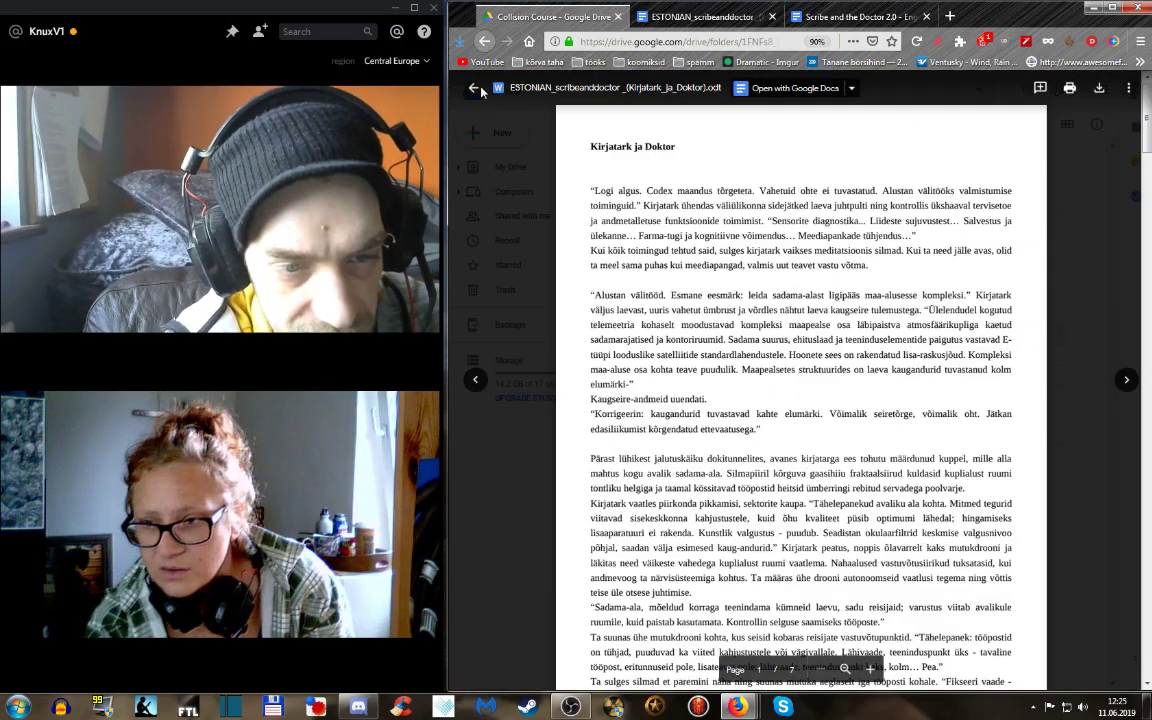
{"action": "key", "text": "Escape"}
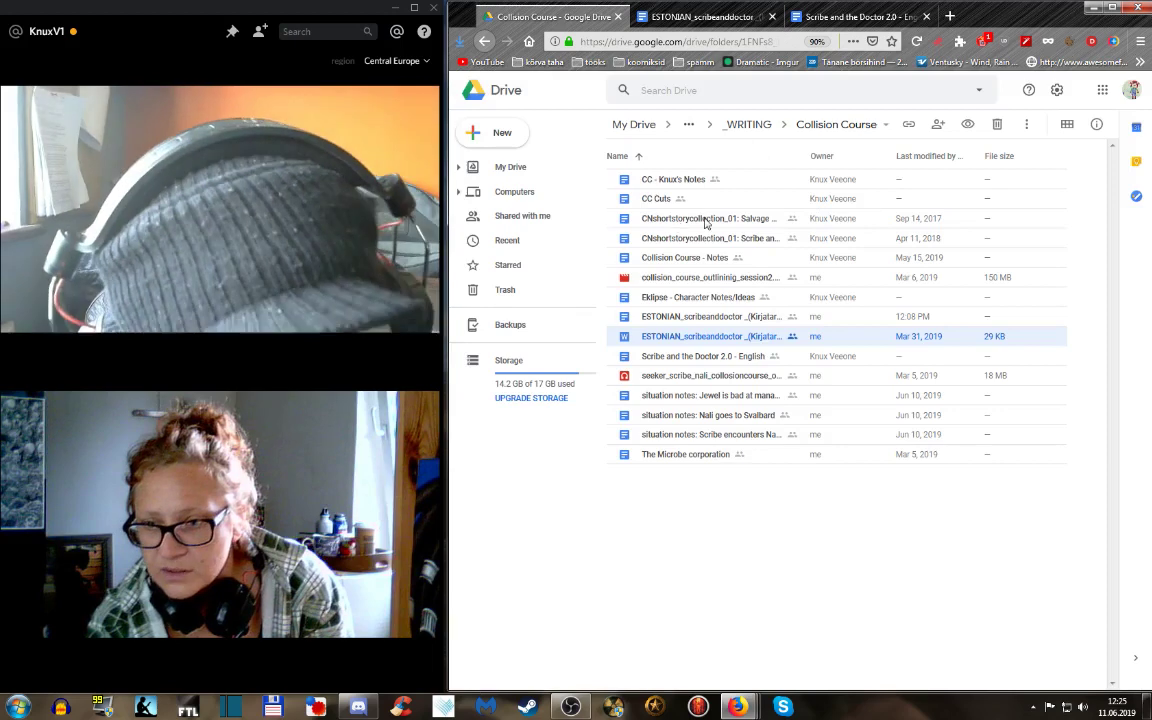
{"action": "double_click", "coordinate": [716, 241]}
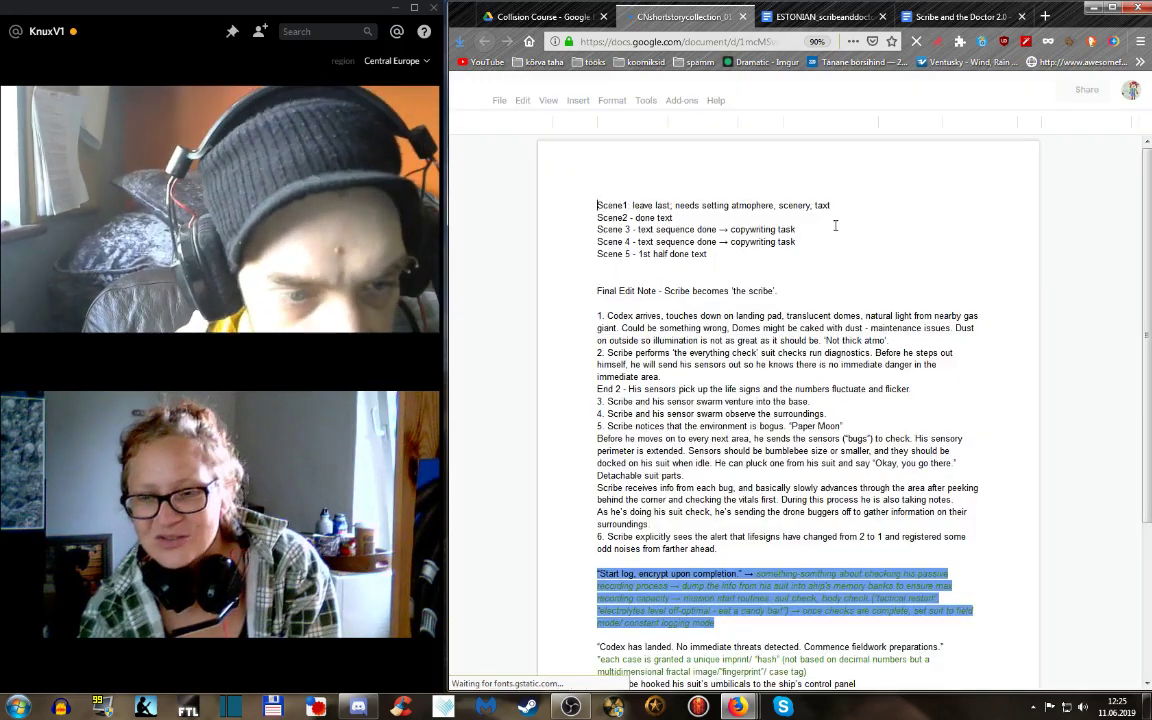
Step: Read down the CNshortstorycollection_01 notes past the diagnostics checklist to the Moonbase scenery section
{"action": "scroll", "coordinate": [933, 353], "scroll_direction": "down", "scroll_amount": 3}
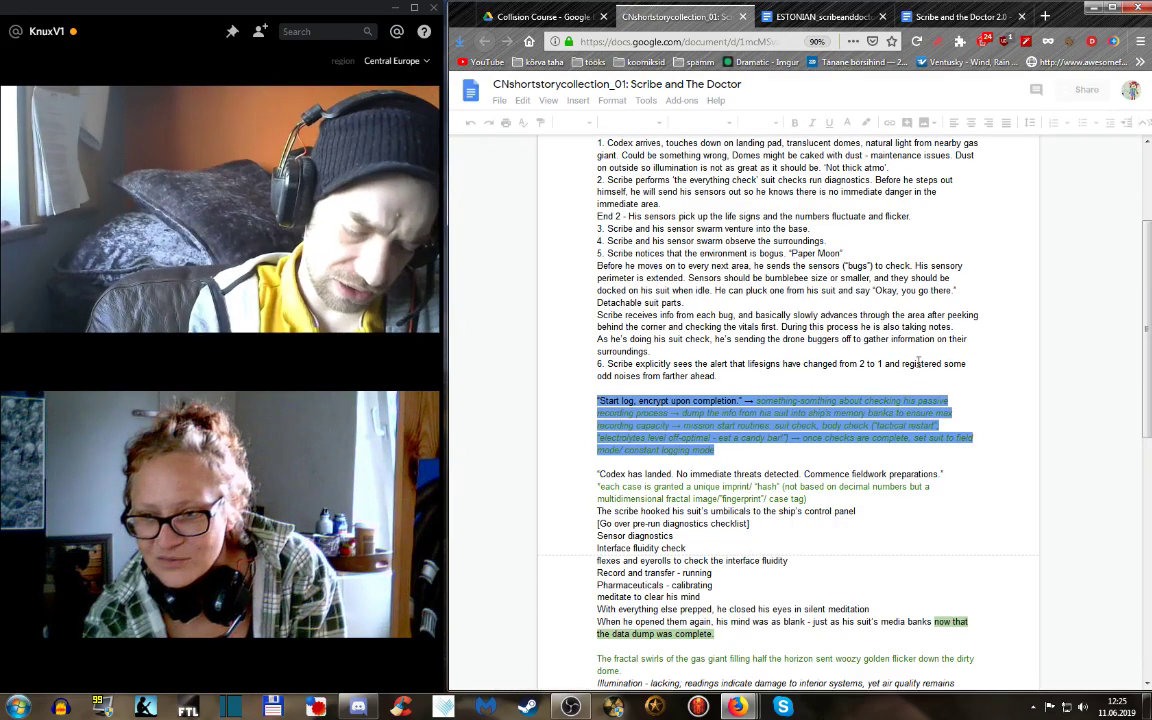
{"action": "scroll", "coordinate": [917, 363], "scroll_direction": "down", "scroll_amount": 1}
{"action": "scroll", "coordinate": [913, 366], "scroll_direction": "down", "scroll_amount": 3}
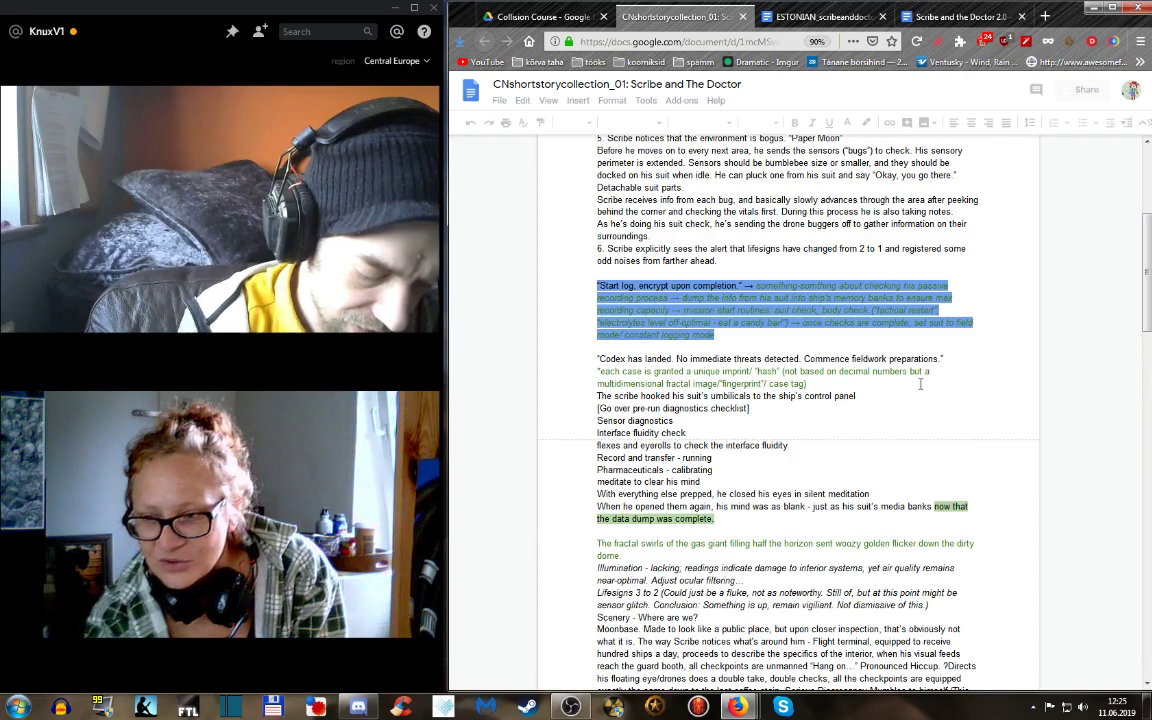
{"action": "scroll", "coordinate": [920, 383], "scroll_direction": "down", "scroll_amount": 2}
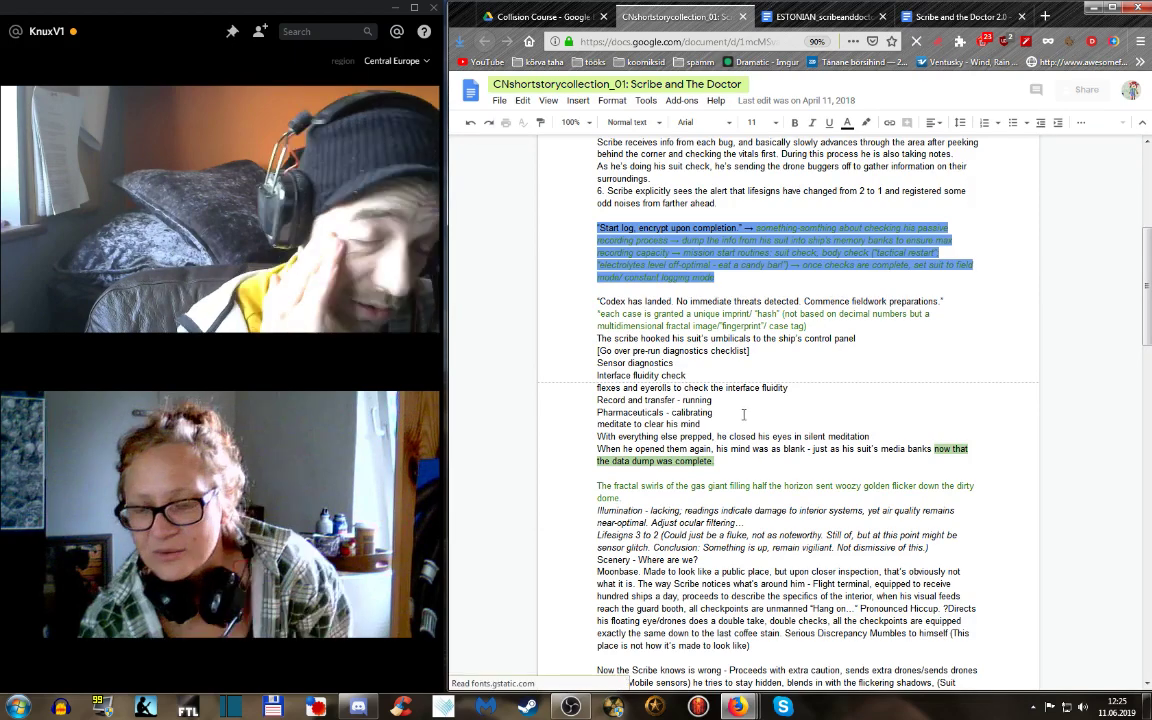
{"action": "scroll", "coordinate": [743, 414], "scroll_direction": "down", "scroll_amount": 4}
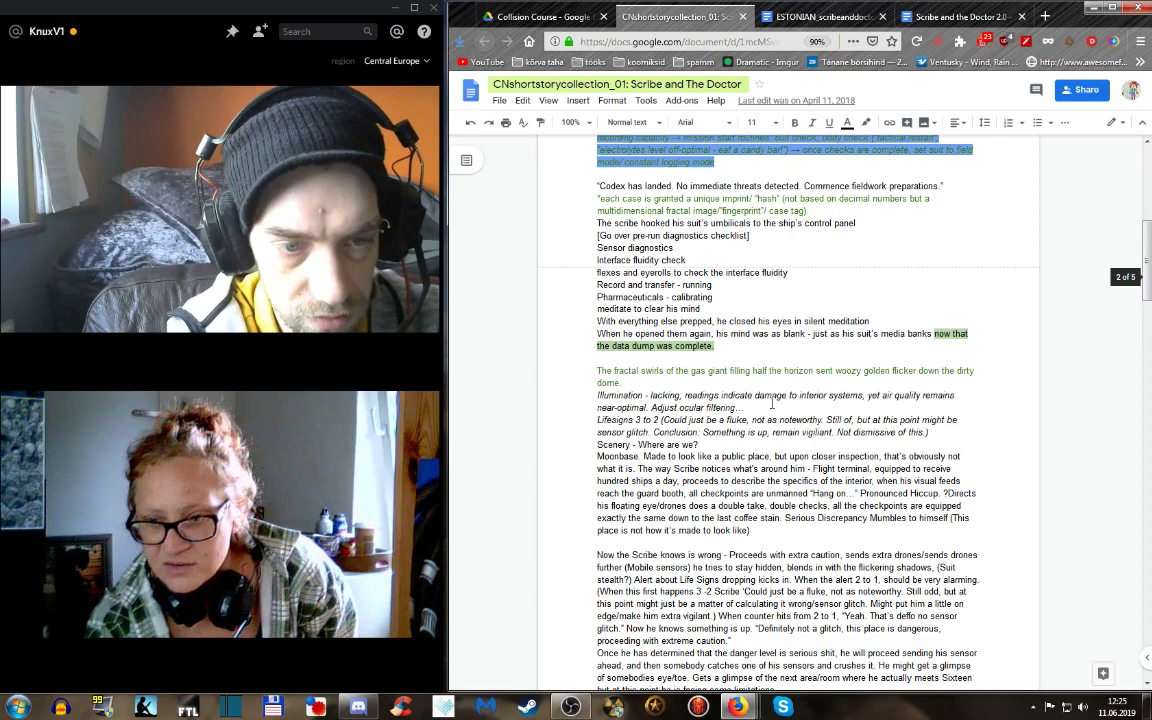
{"action": "scroll", "coordinate": [609, 459], "scroll_direction": "down", "scroll_amount": 2}
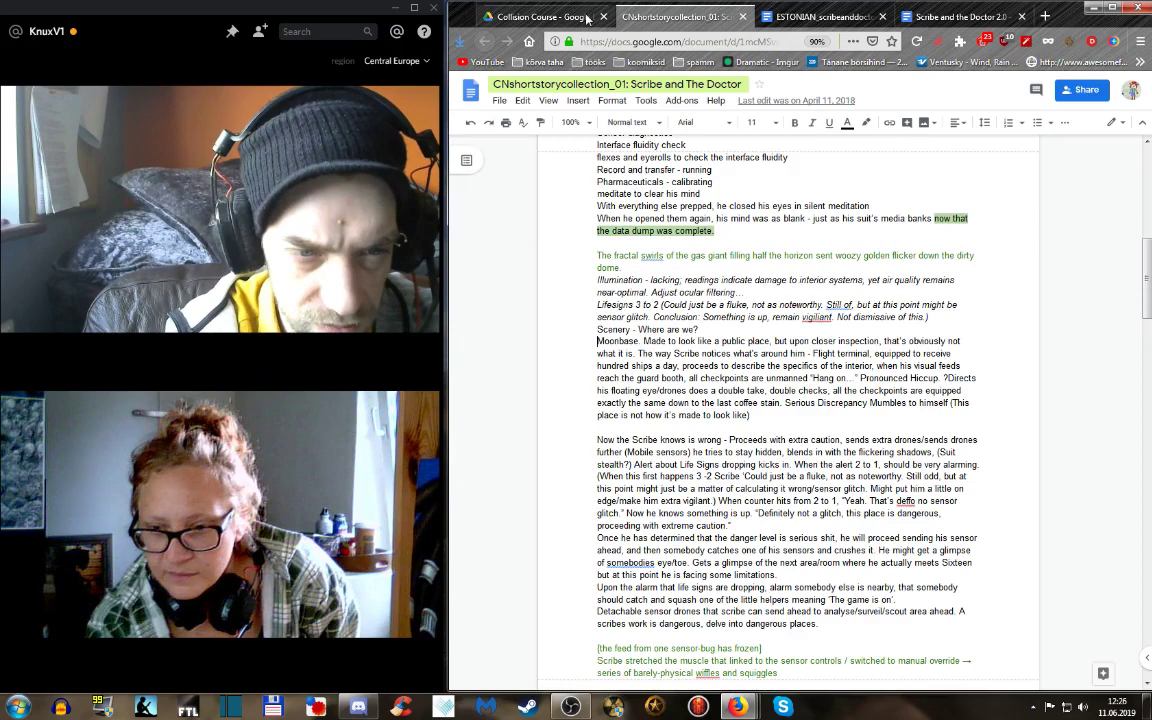
Step: Check the Estonian harbour-hall passage ending 'juhtimise.', then return to the CNshortstorycollection_01 draft
{"action": "left_click", "coordinate": [810, 17]}
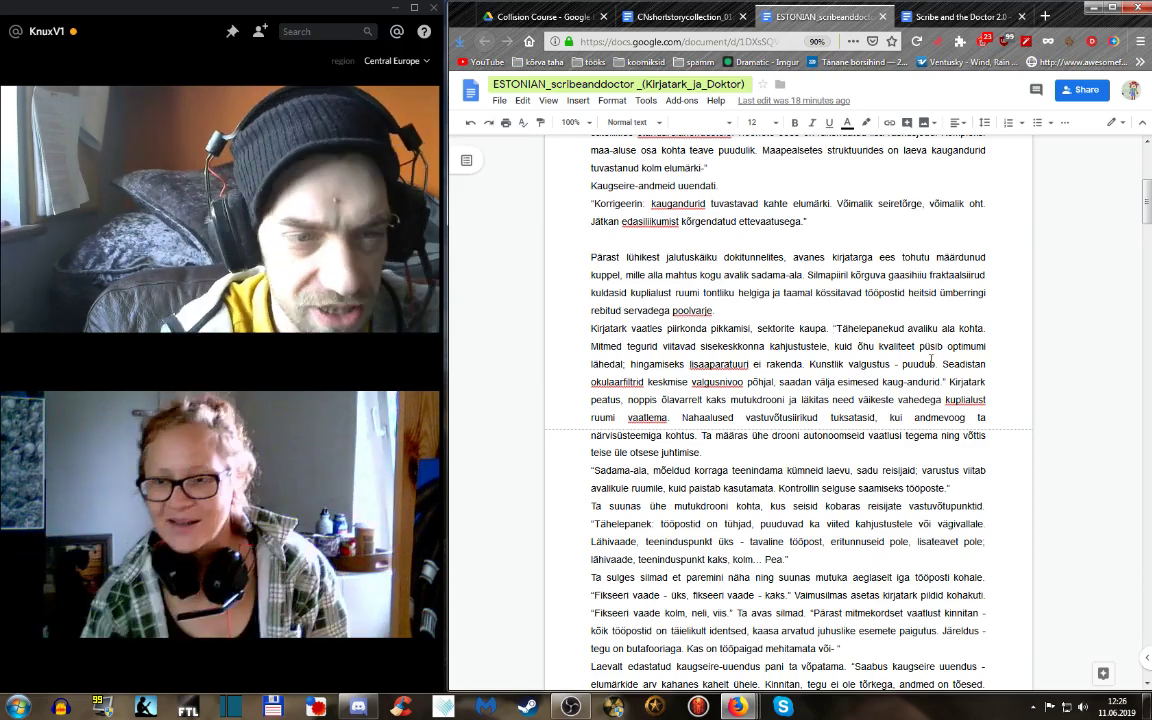
{"action": "left_click", "coordinate": [837, 453]}
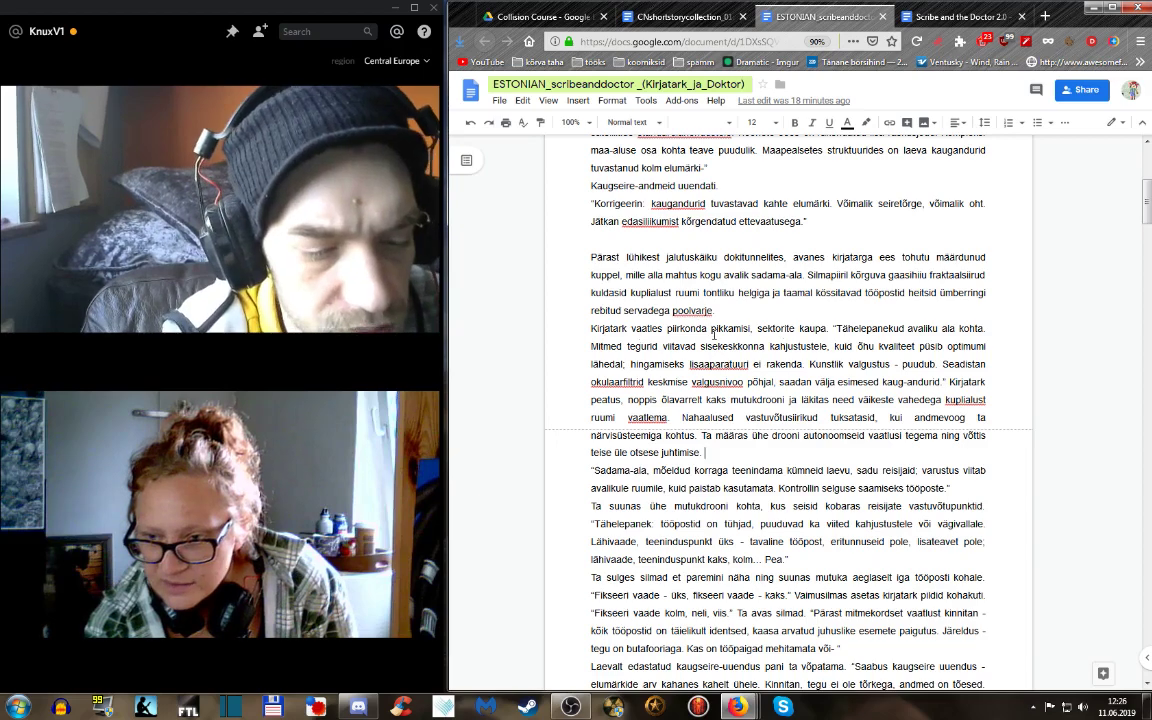
{"action": "left_click", "coordinate": [654, 22]}
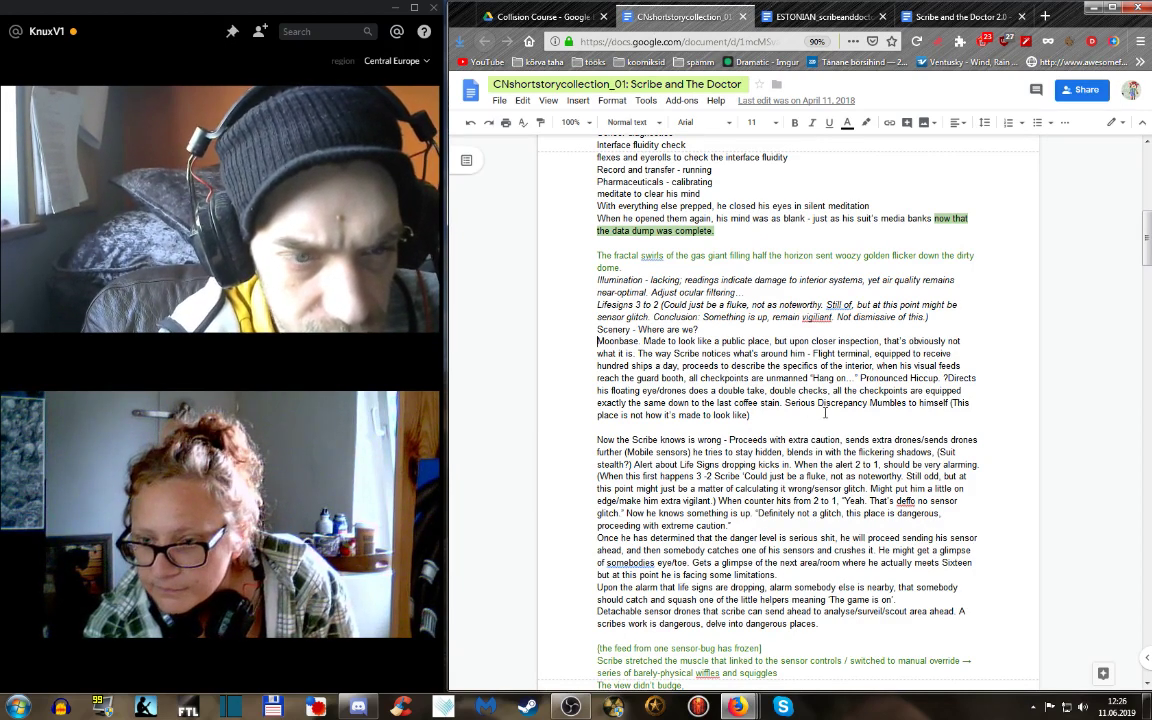
{"action": "left_click", "coordinate": [810, 17]}
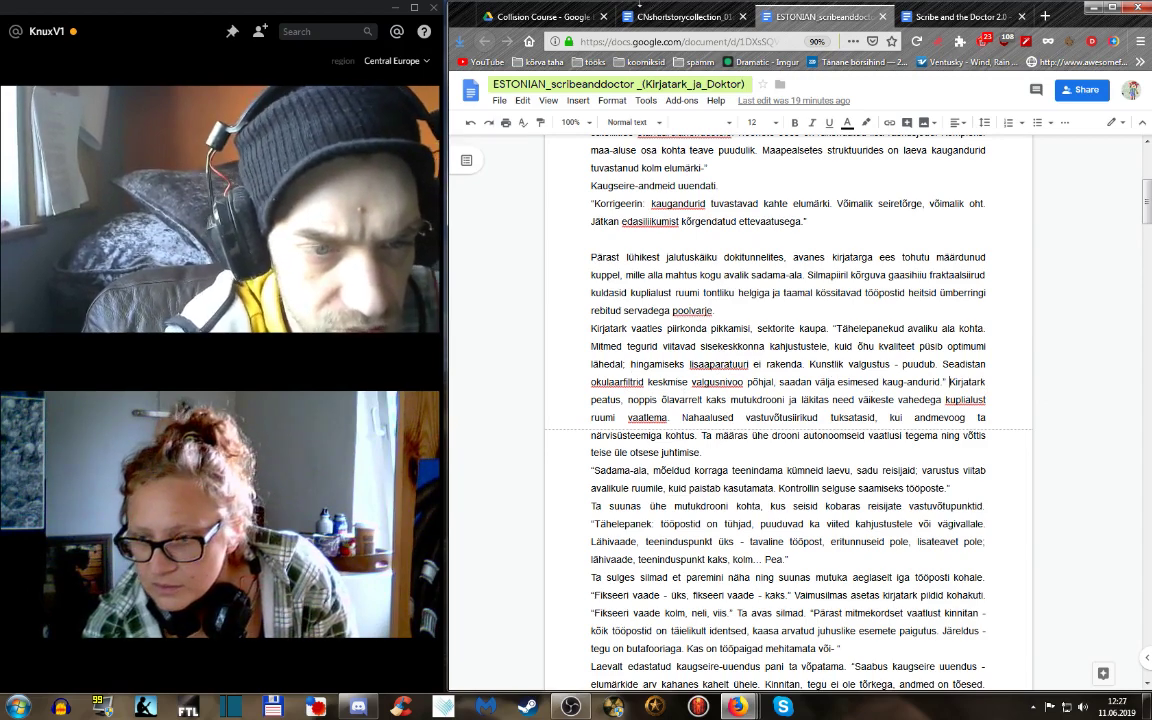
{"action": "left_click", "coordinate": [642, 18]}
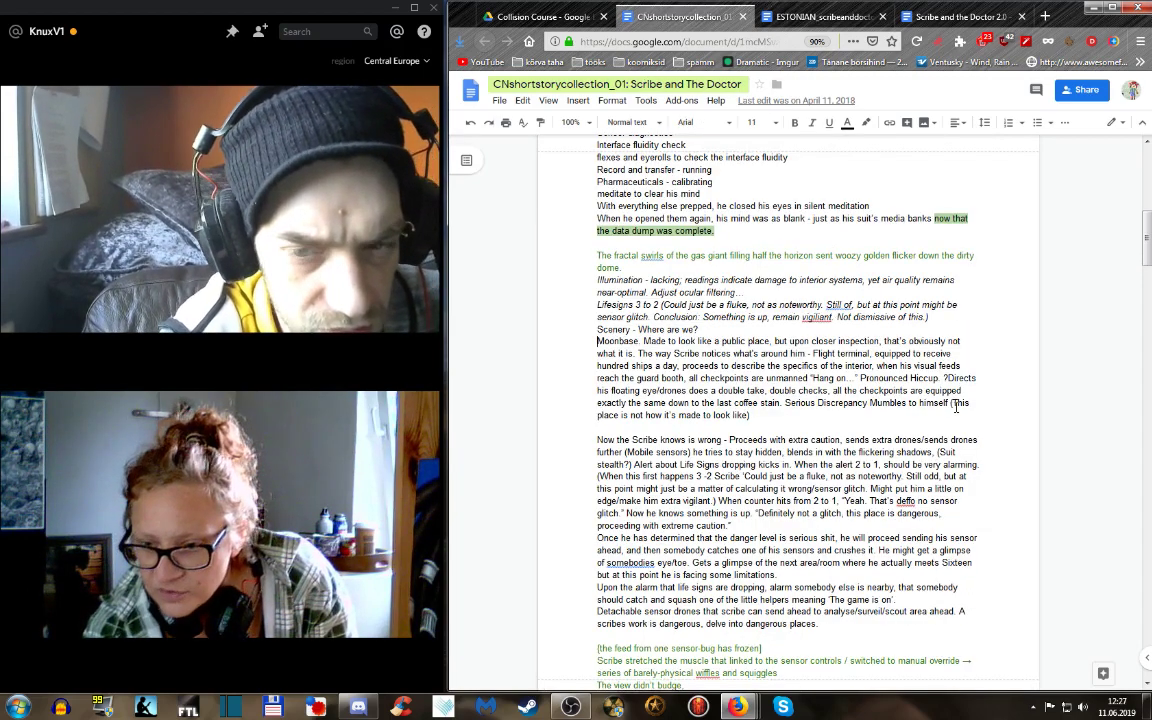
{"action": "scroll", "coordinate": [861, 520], "scroll_direction": "down", "scroll_amount": 5}
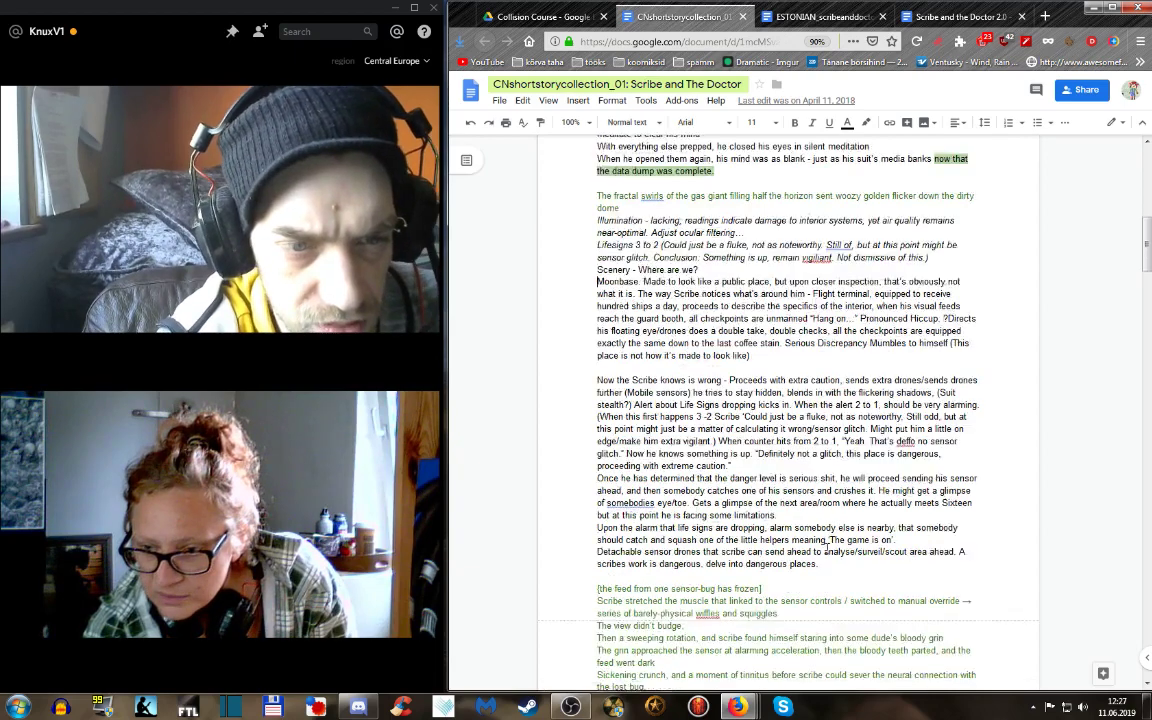
{"action": "scroll", "coordinate": [861, 520], "scroll_direction": "down", "scroll_amount": 1}
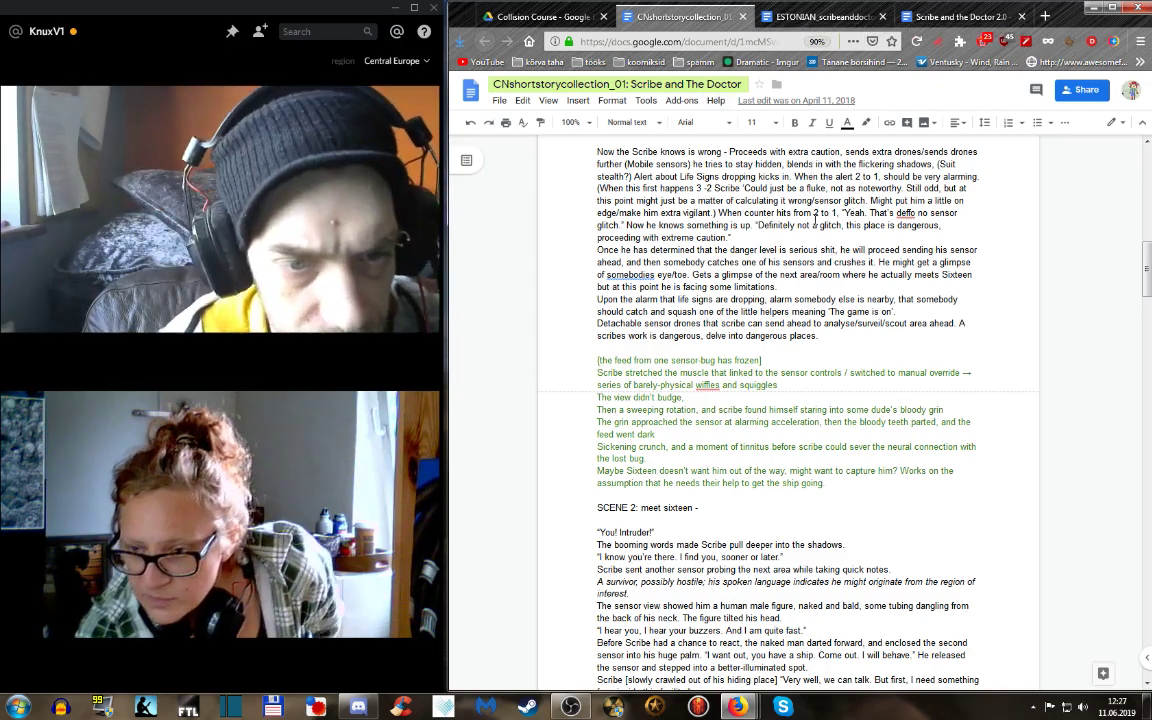
Step: Switch to the Estonian source and scroll to the Kirjatark dome port-area passage
{"action": "left_click", "coordinate": [815, 20]}
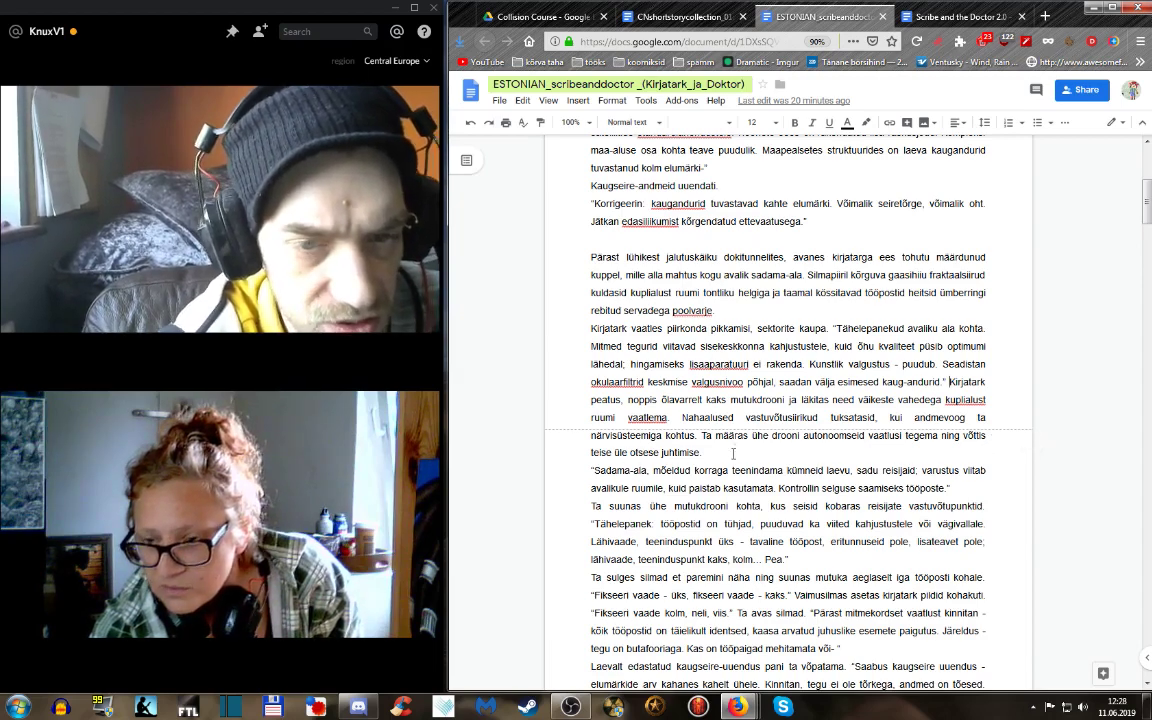
{"action": "scroll", "coordinate": [736, 454], "scroll_direction": "down", "scroll_amount": 1}
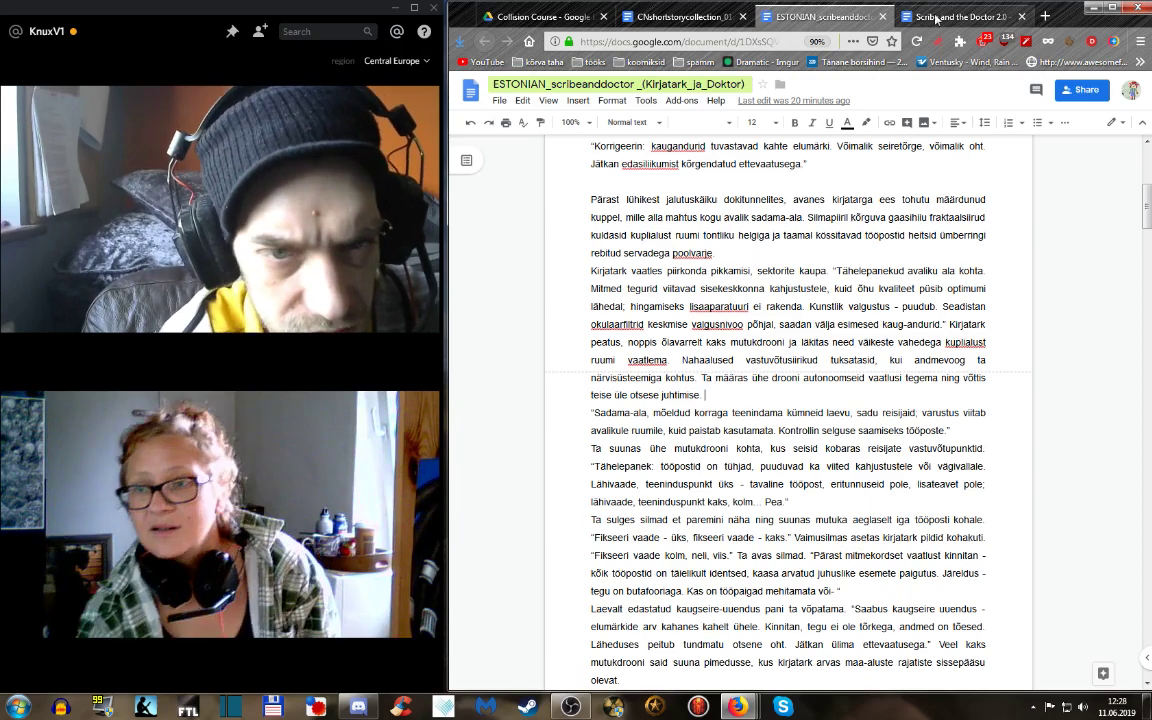
Step: Glance at the English translation, return to the Estonian source, and restore the OBS window
{"action": "left_click", "coordinate": [948, 17]}
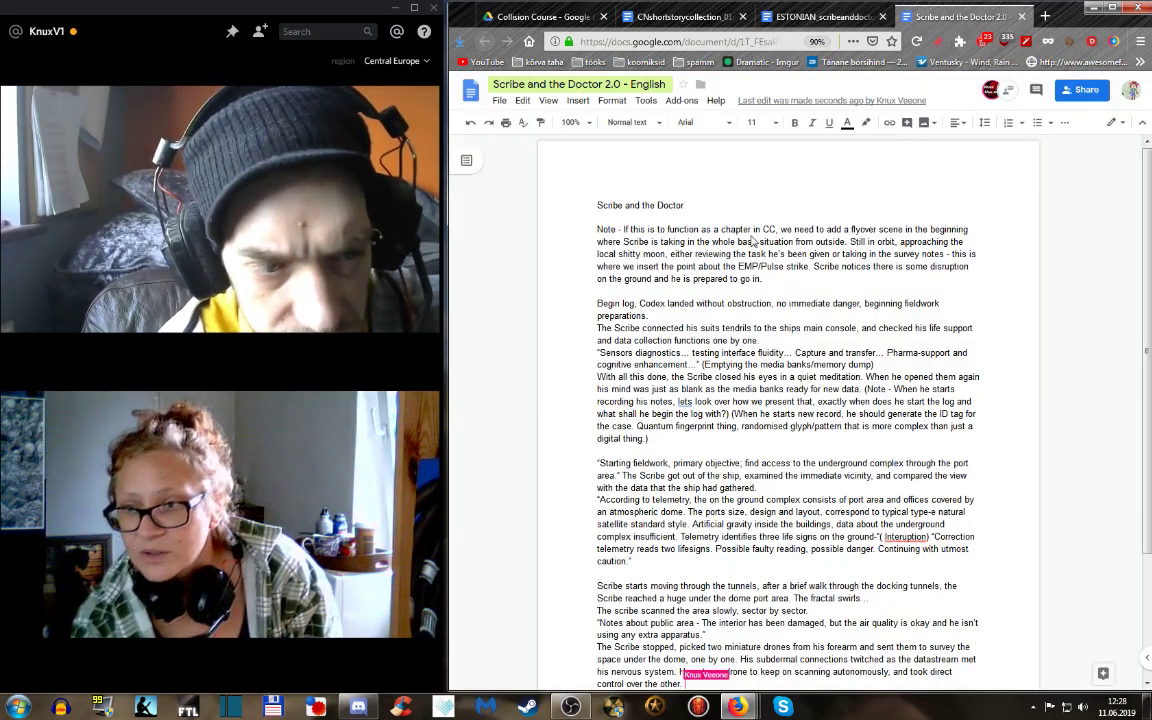
{"action": "scroll", "coordinate": [899, 363], "scroll_direction": "down", "scroll_amount": 3}
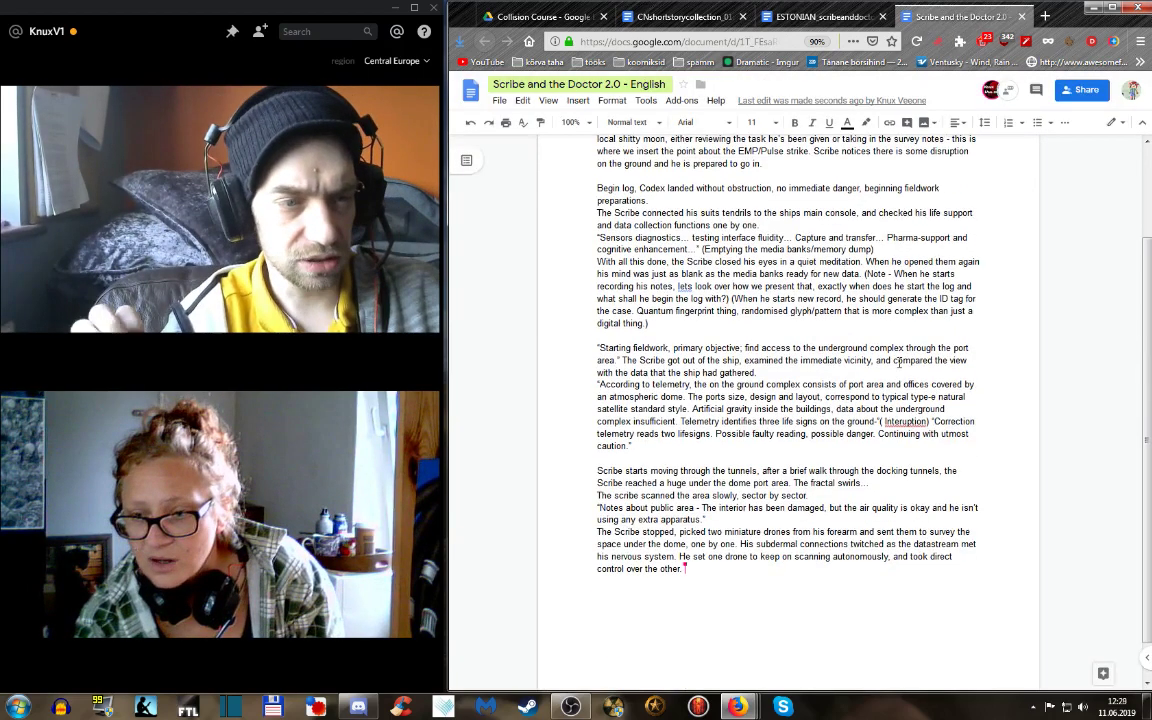
{"action": "scroll", "coordinate": [899, 363], "scroll_direction": "up", "scroll_amount": 2}
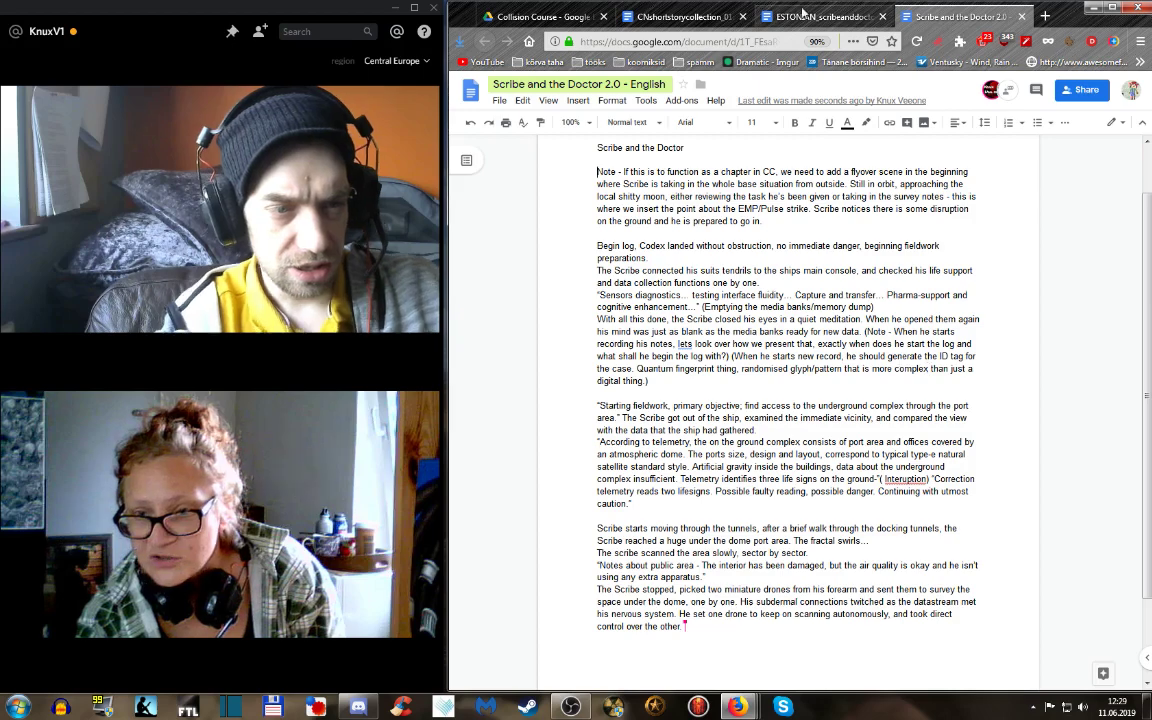
{"action": "left_click", "coordinate": [800, 16]}
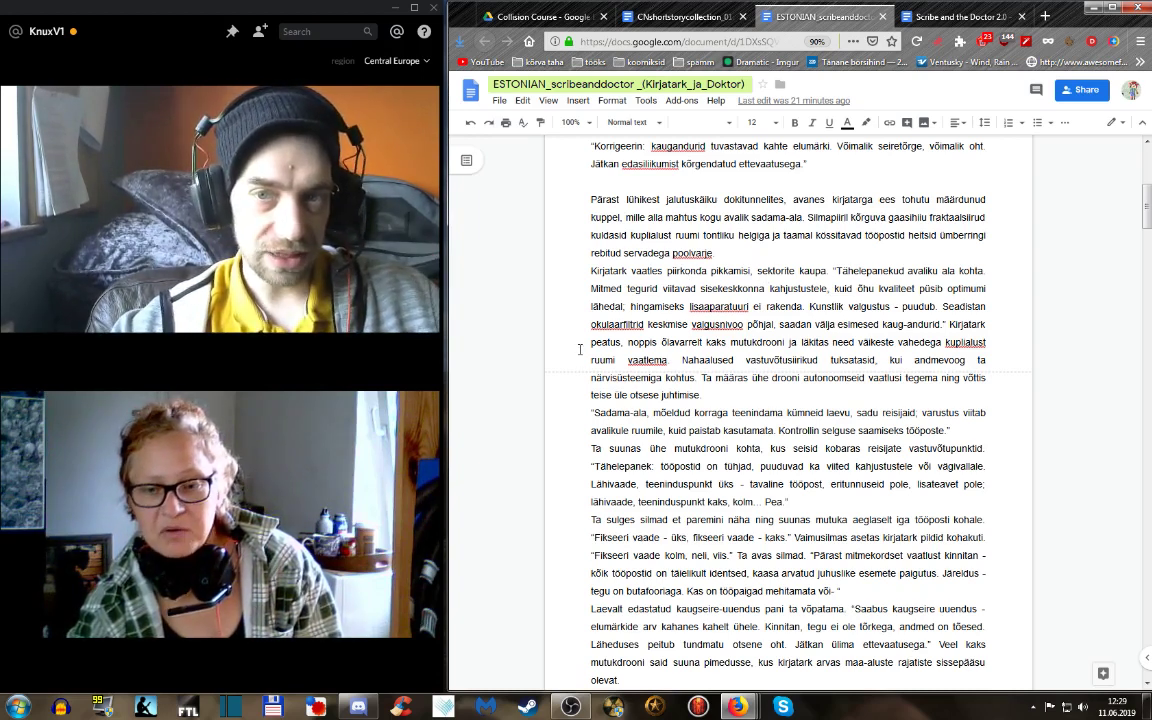
{"action": "left_click", "coordinate": [571, 707]}
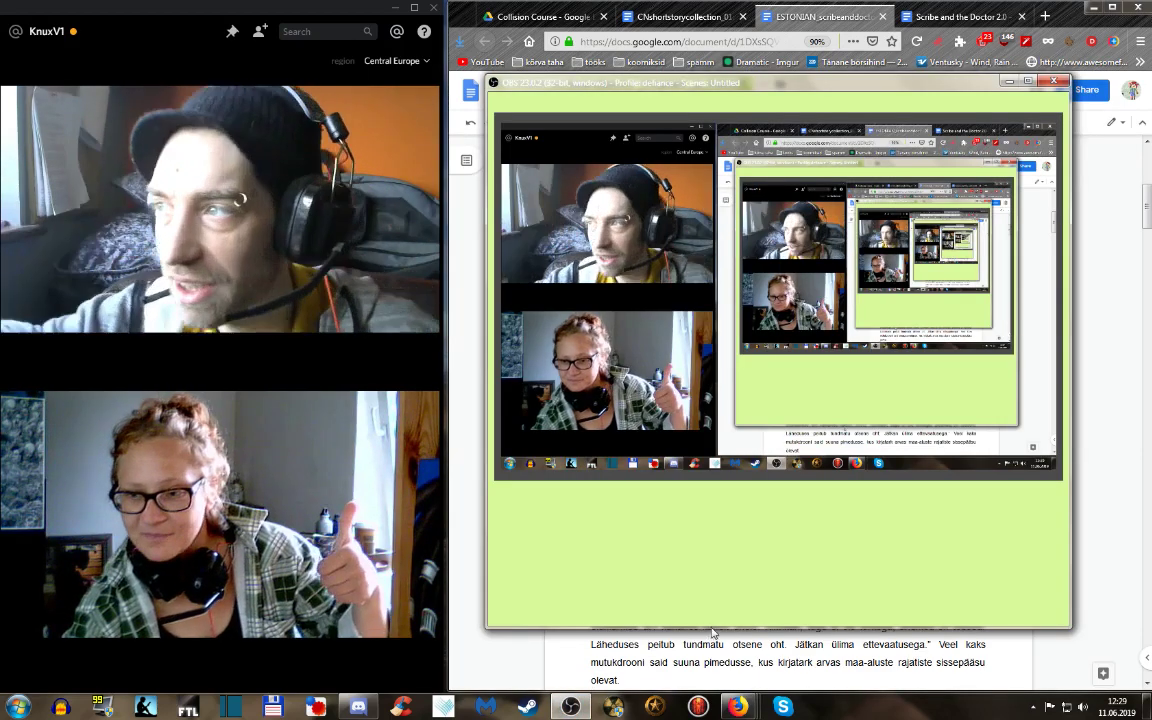